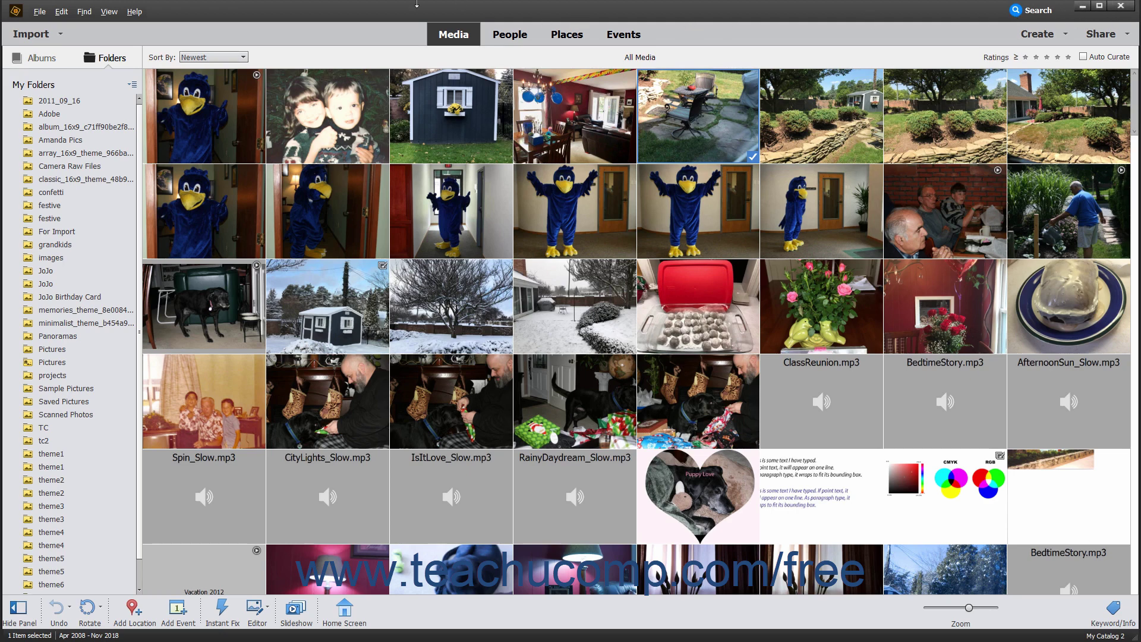
click(48, 17)
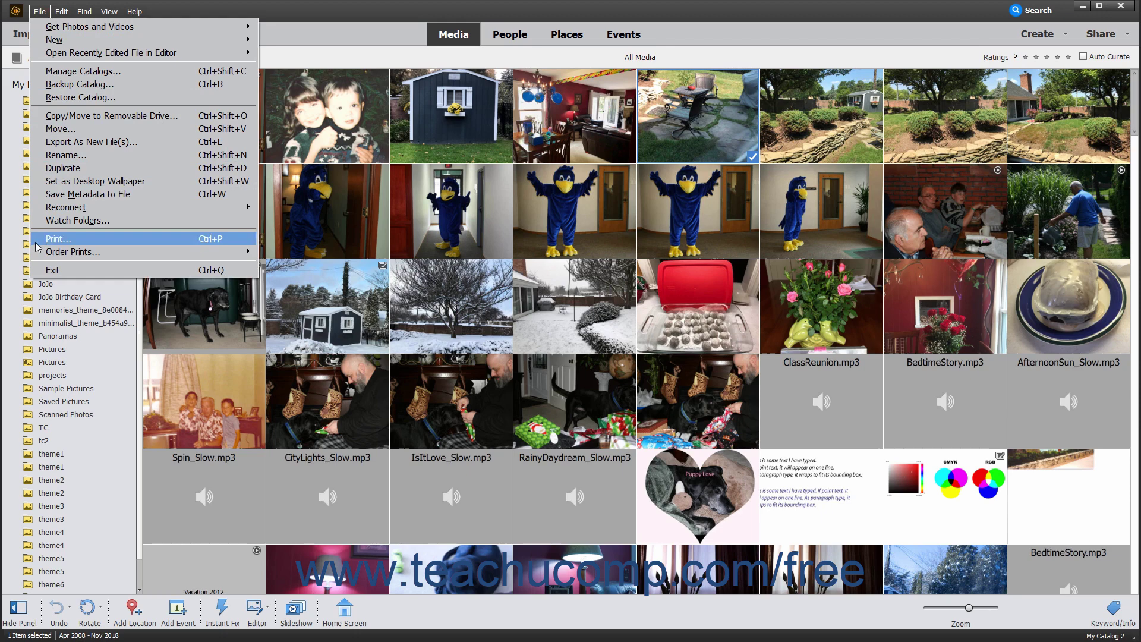
mouse_move(38, 251)
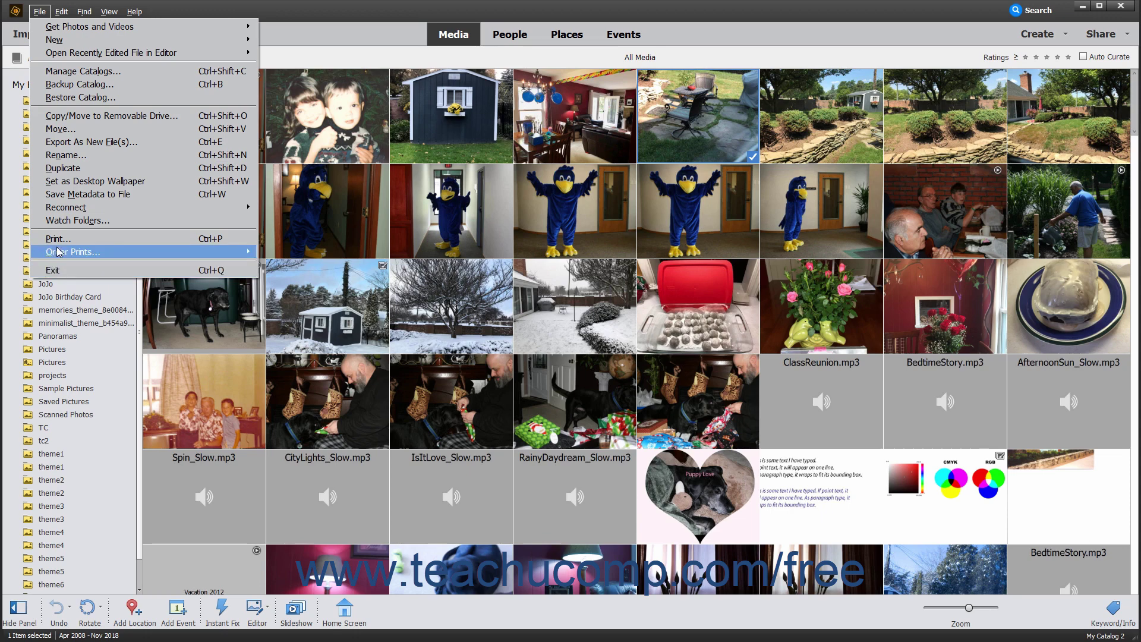
mouse_move(93, 30)
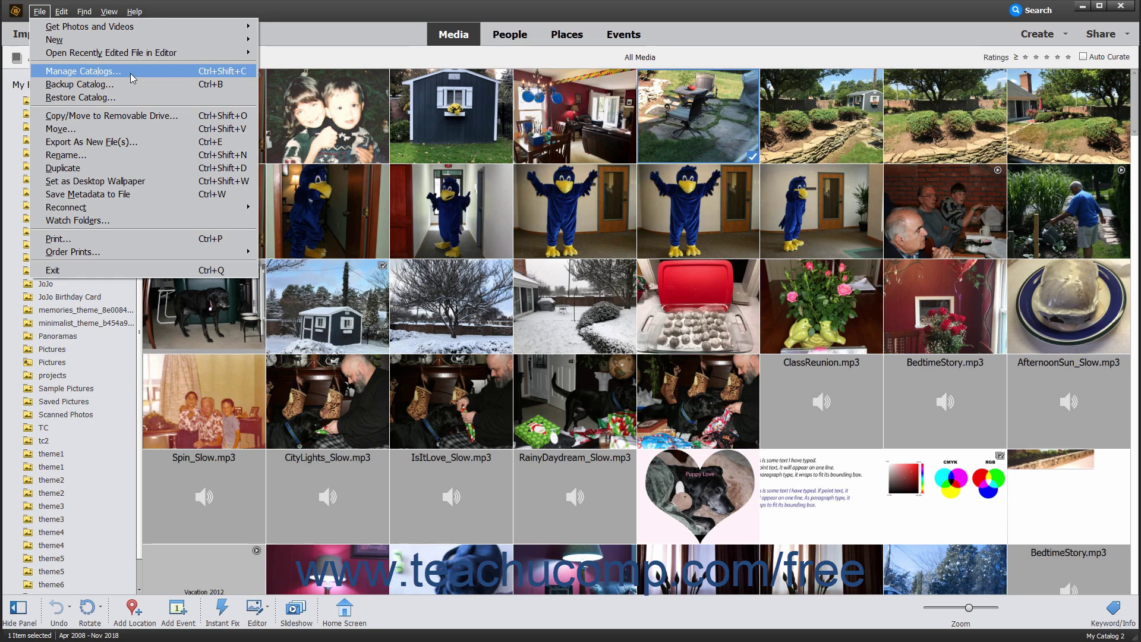
Step: Open the Catalog Manager from the File menu to review My Catalog 2, then close it
click(132, 78)
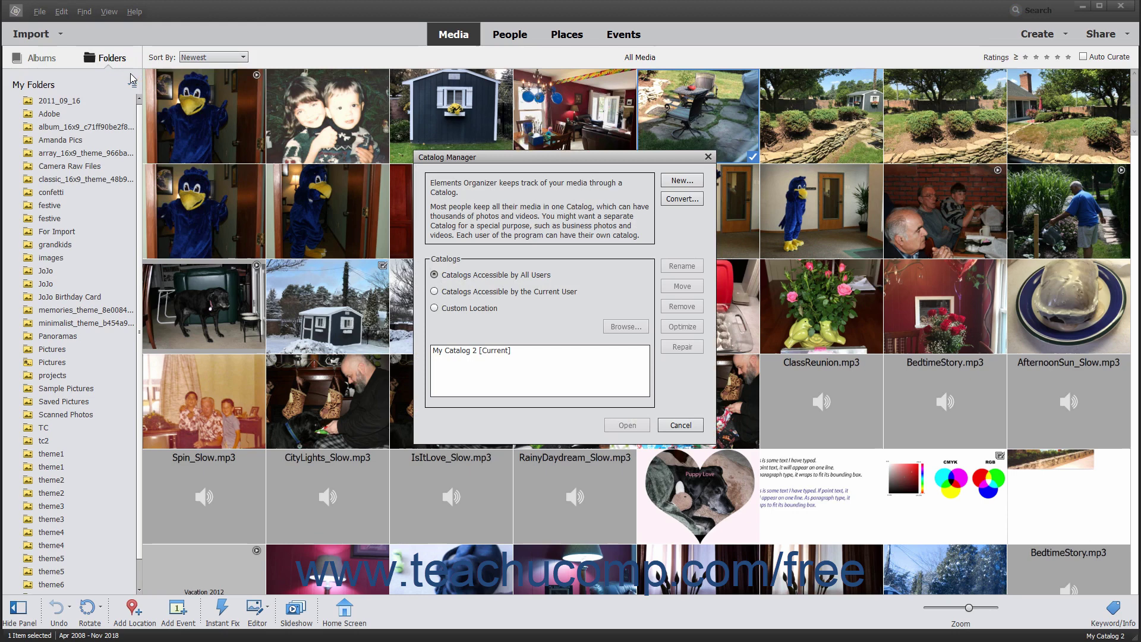
click(708, 158)
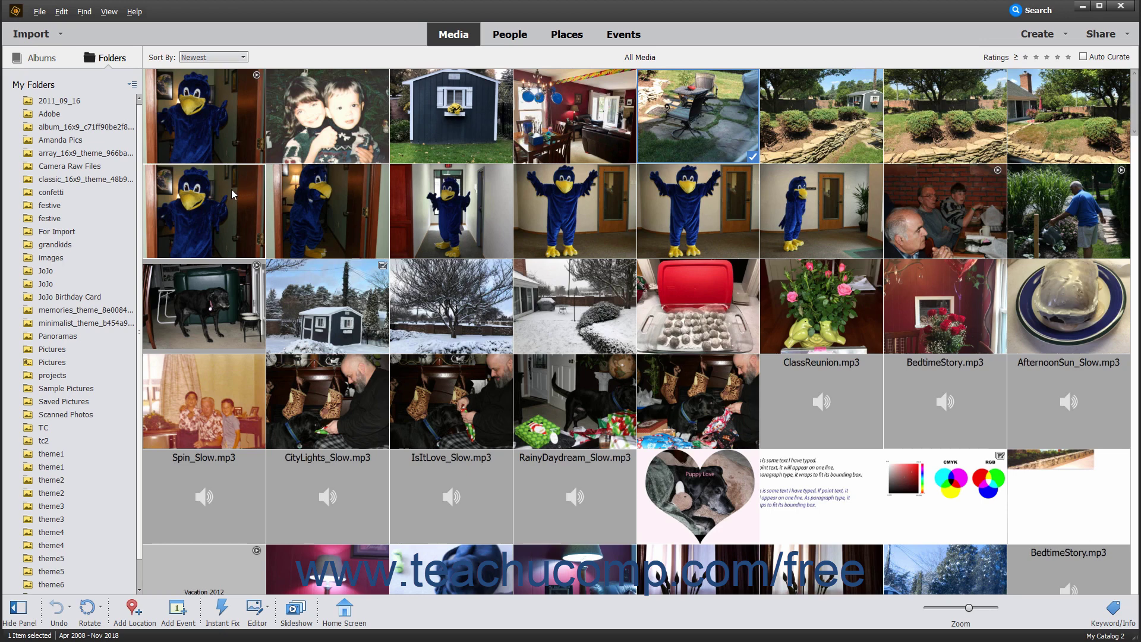
Step: Reopen File > Manage Catalogs, close the Catalog Manager, and bring the File menu back up
click(40, 12)
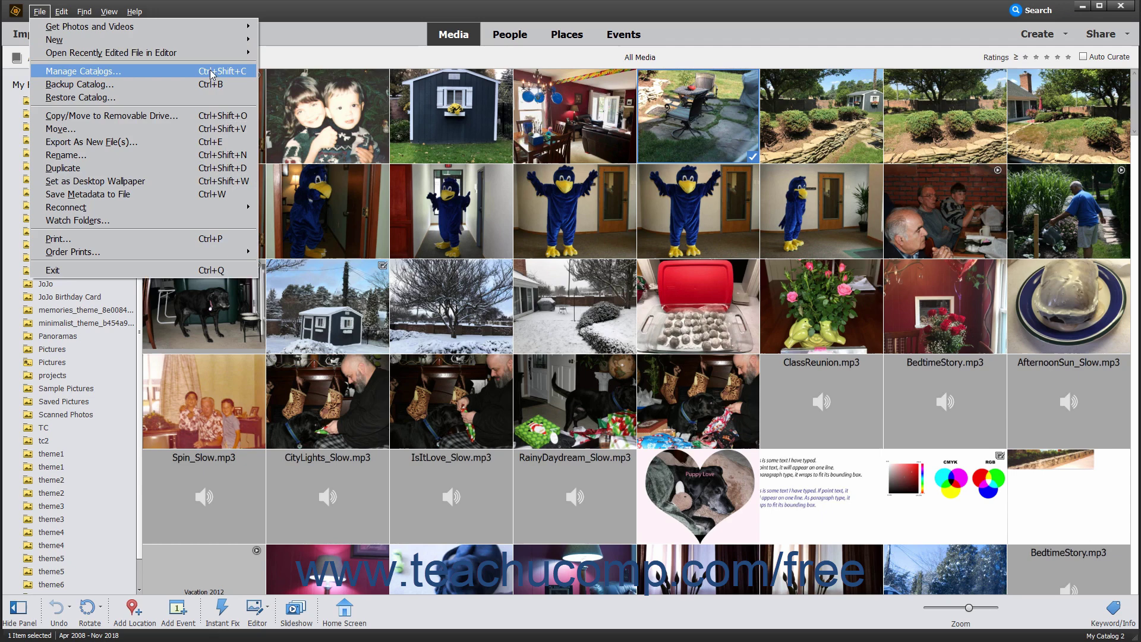
click(305, 30)
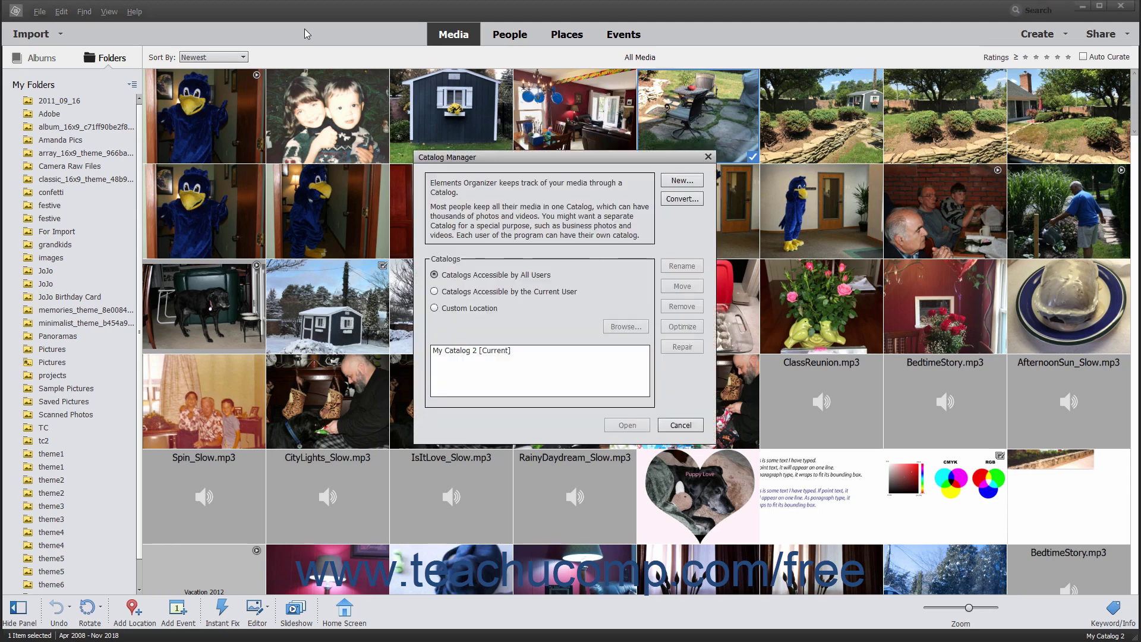
click(708, 156)
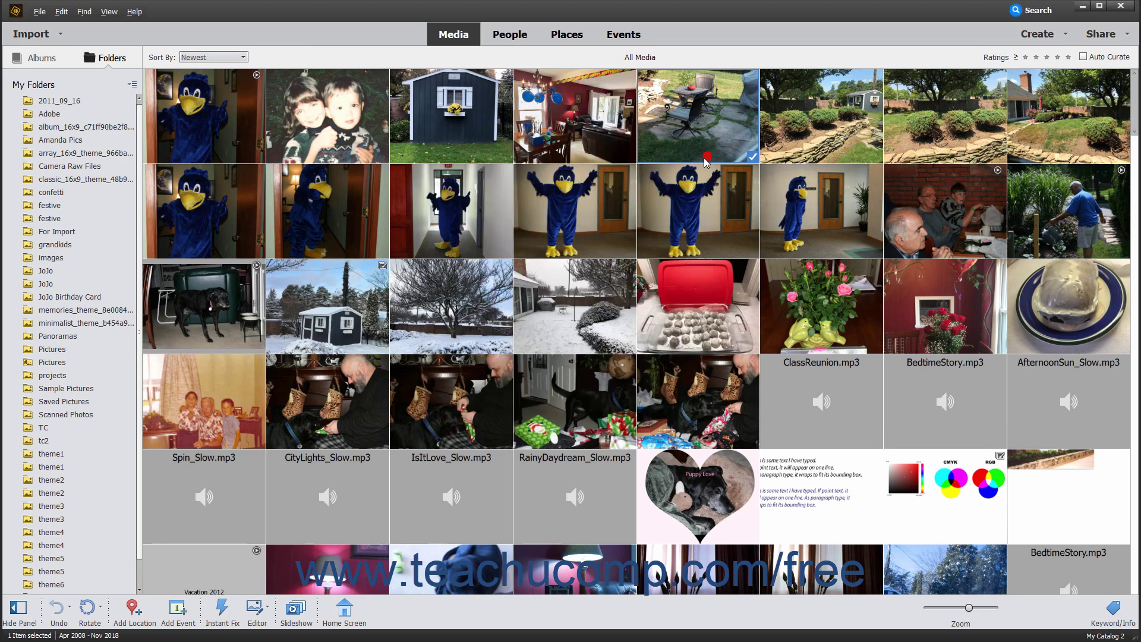
click(39, 11)
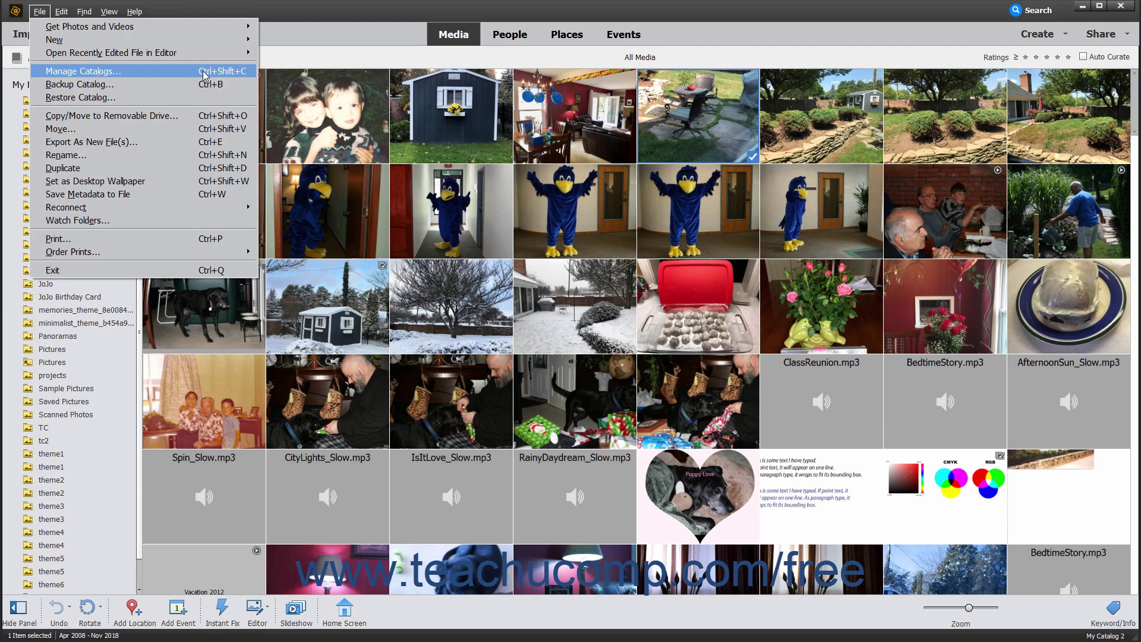
Step: Dismiss the File menu, view People, Places and Events in turn, then go back to Media
click(208, 17)
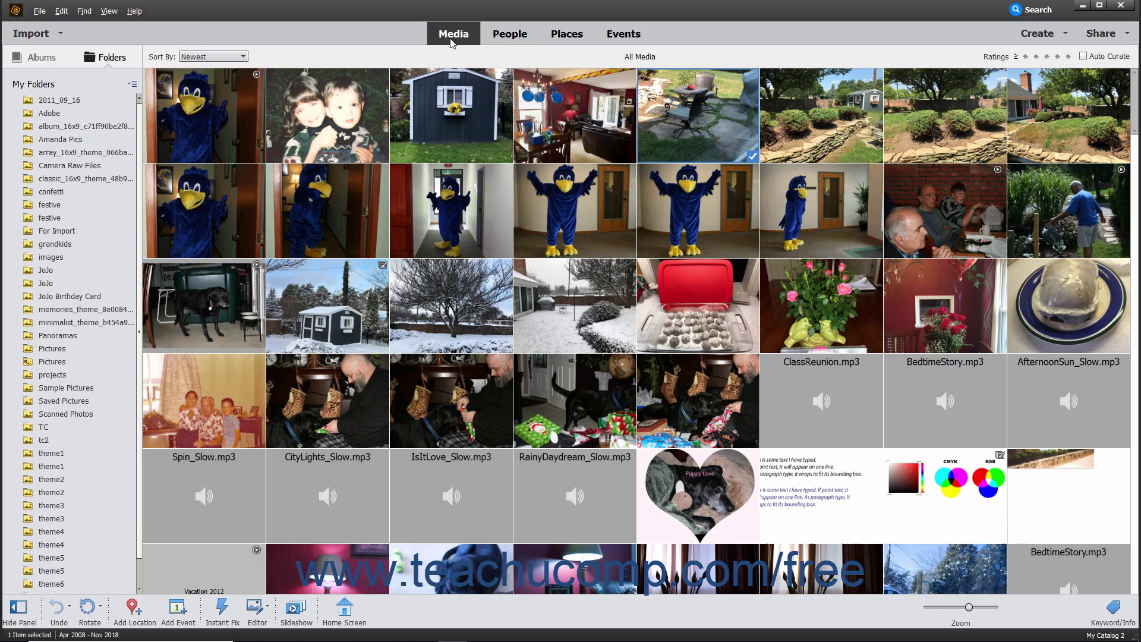
click(509, 36)
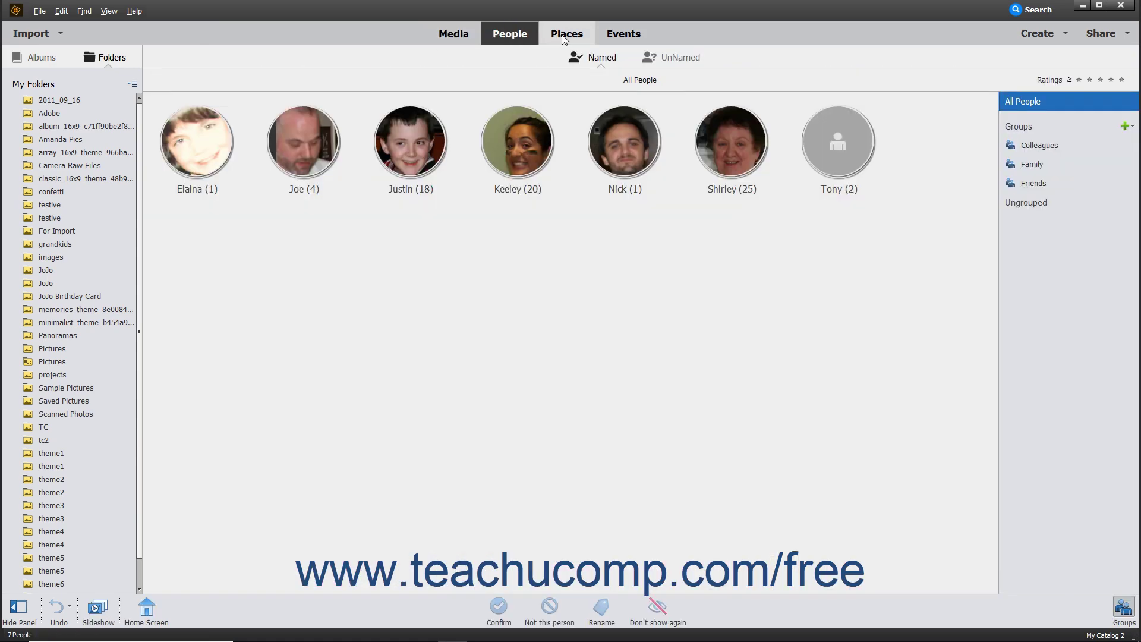
click(563, 37)
click(623, 37)
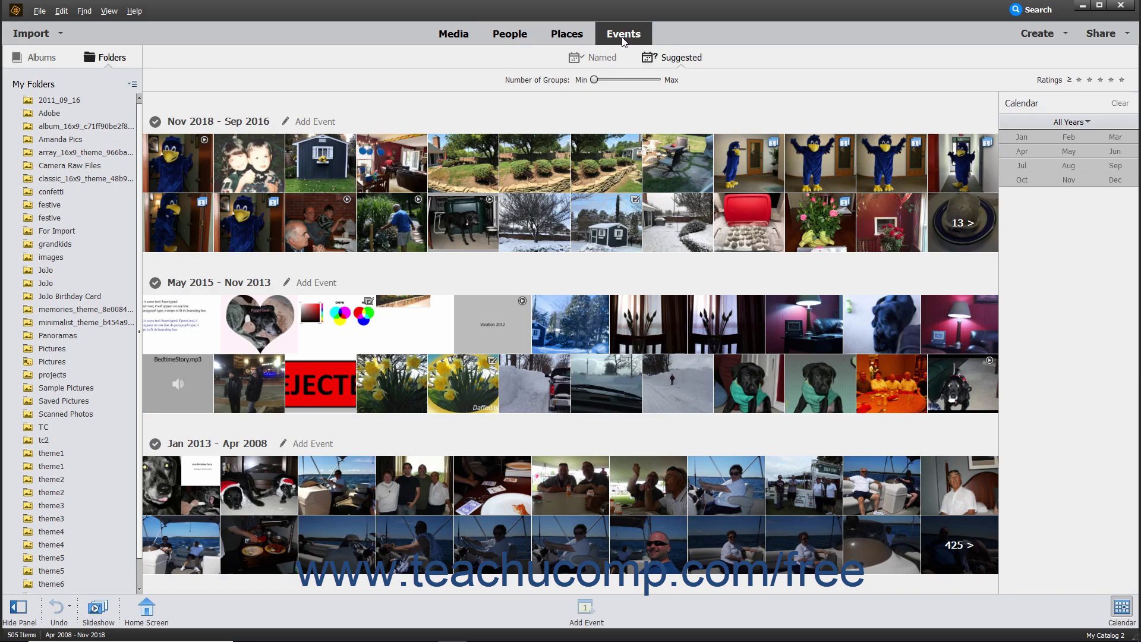
click(455, 36)
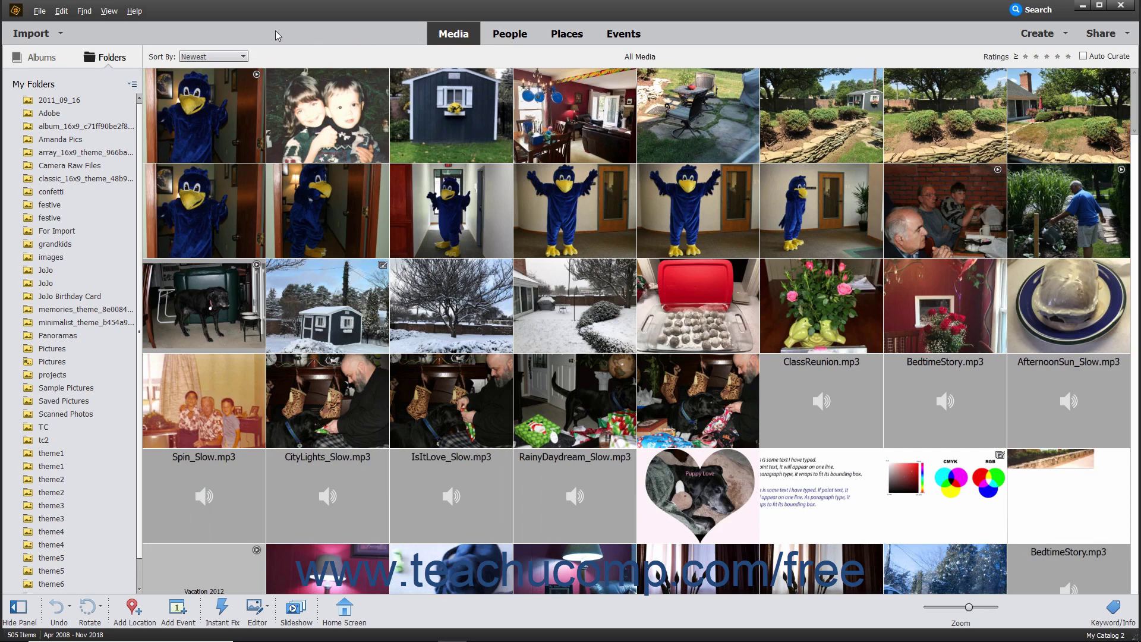
click(58, 34)
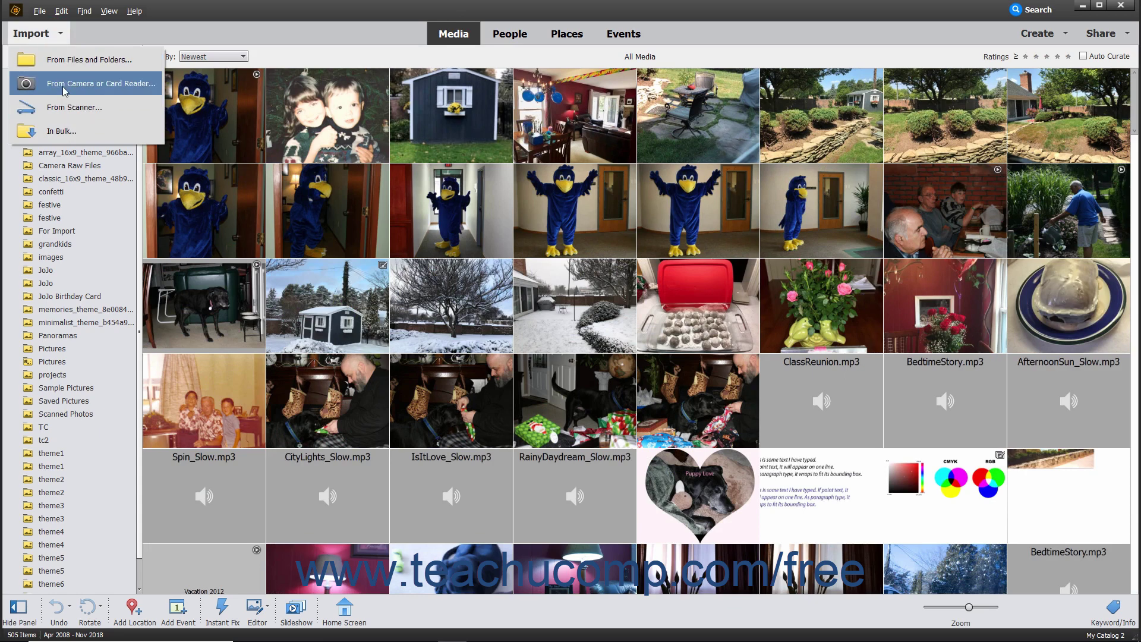
click(99, 37)
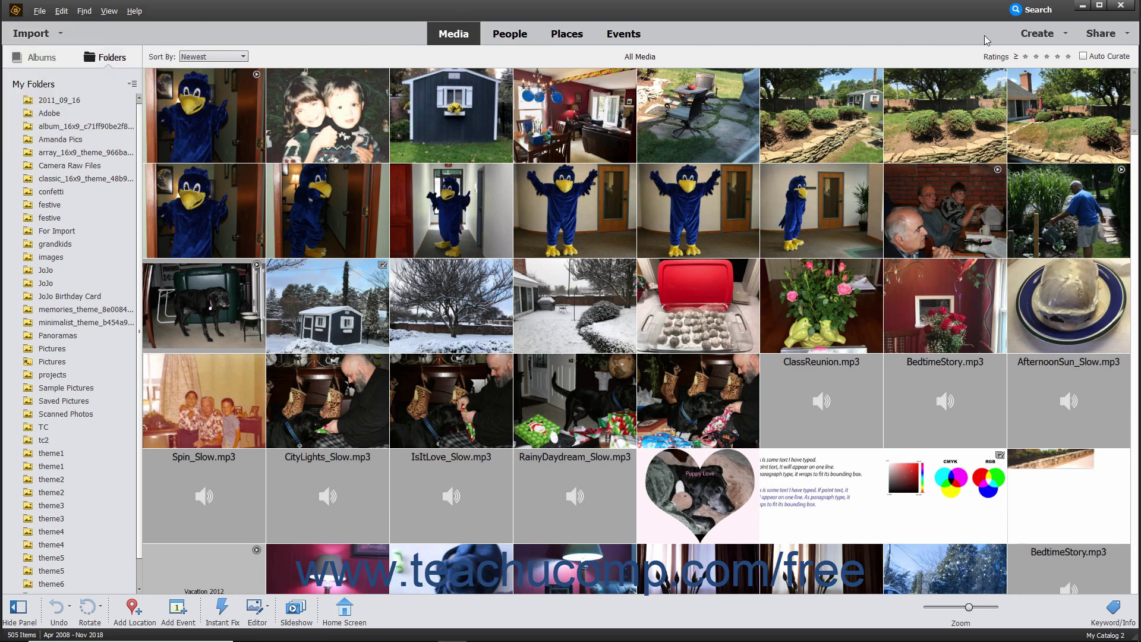
click(1040, 34)
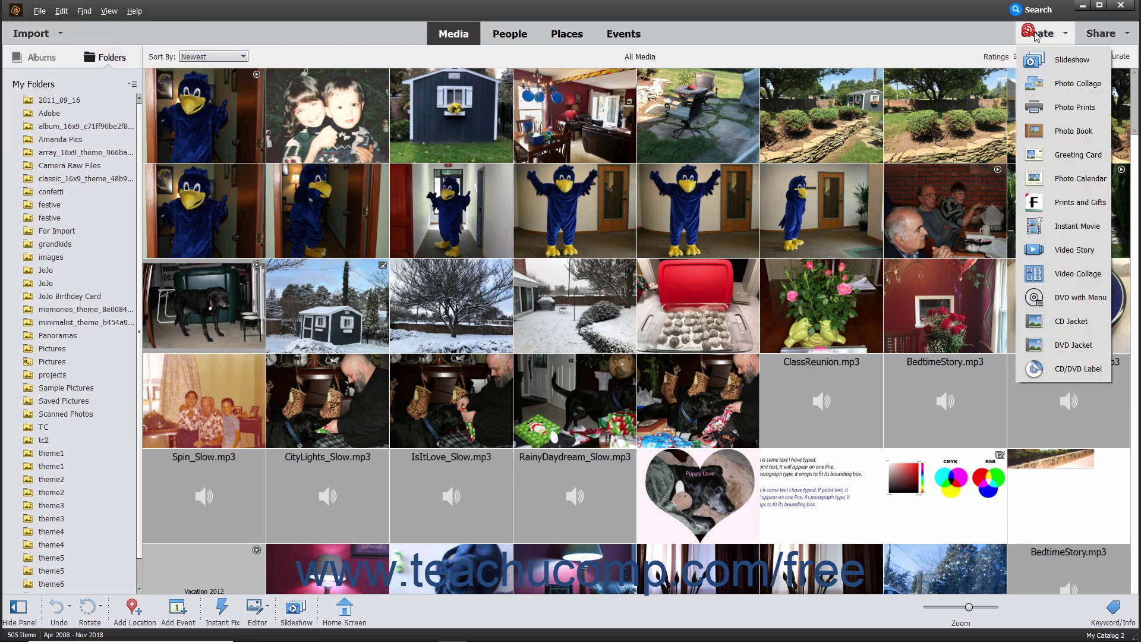
click(1093, 36)
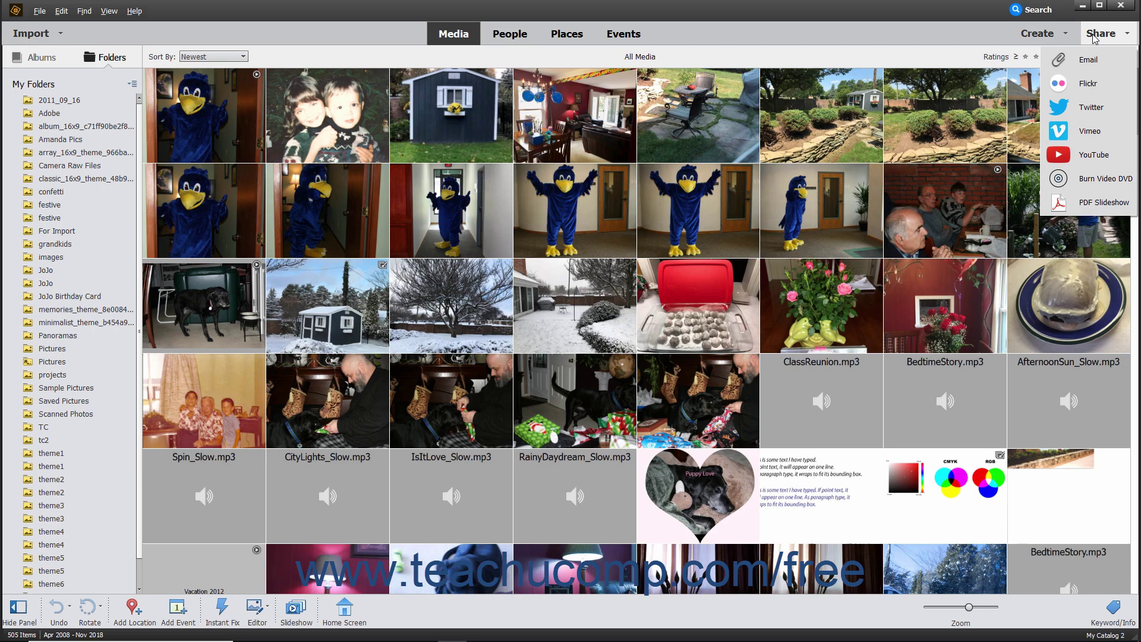
click(937, 35)
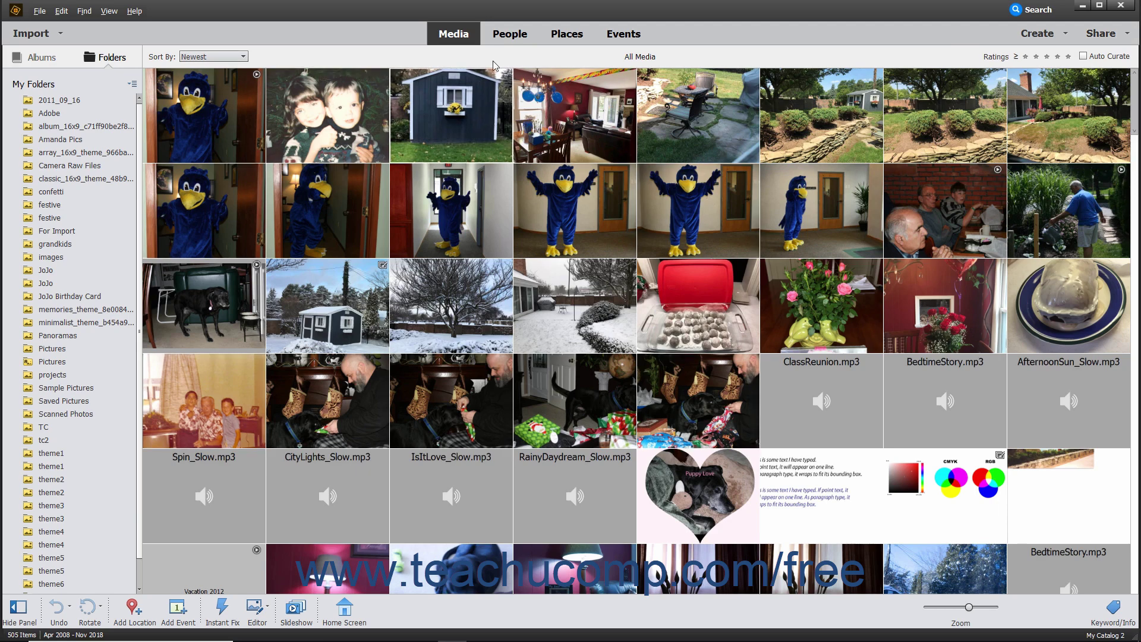
Step: Scroll the All Media grid back to the top so the newest of its 505 items show
click(455, 37)
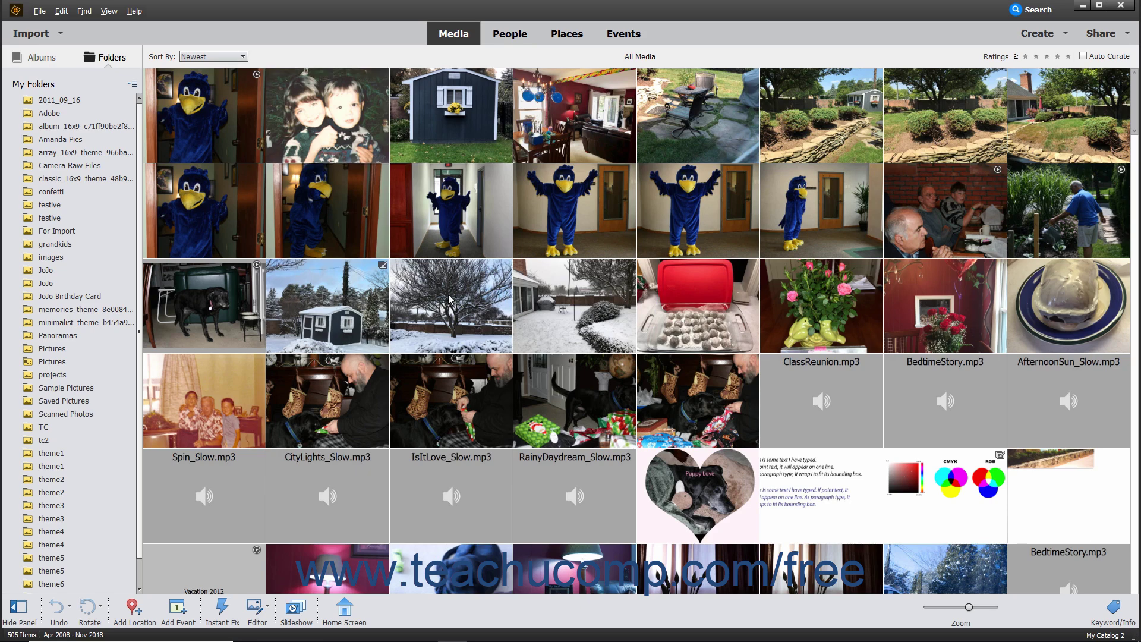
scroll(449, 299, down, 5)
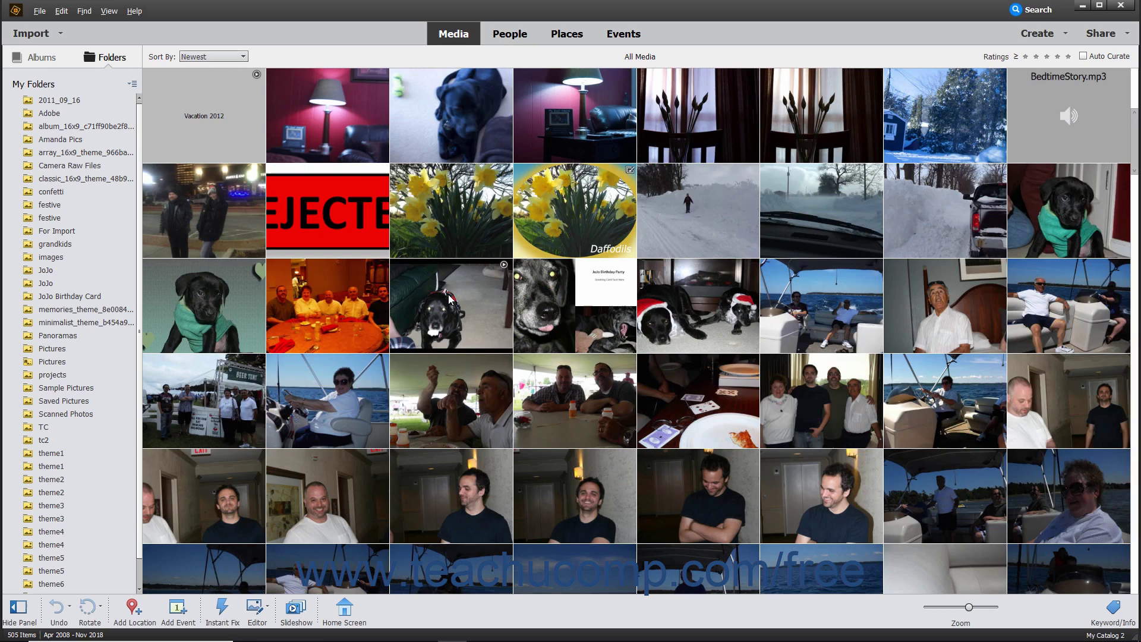
scroll(450, 299, up, 5)
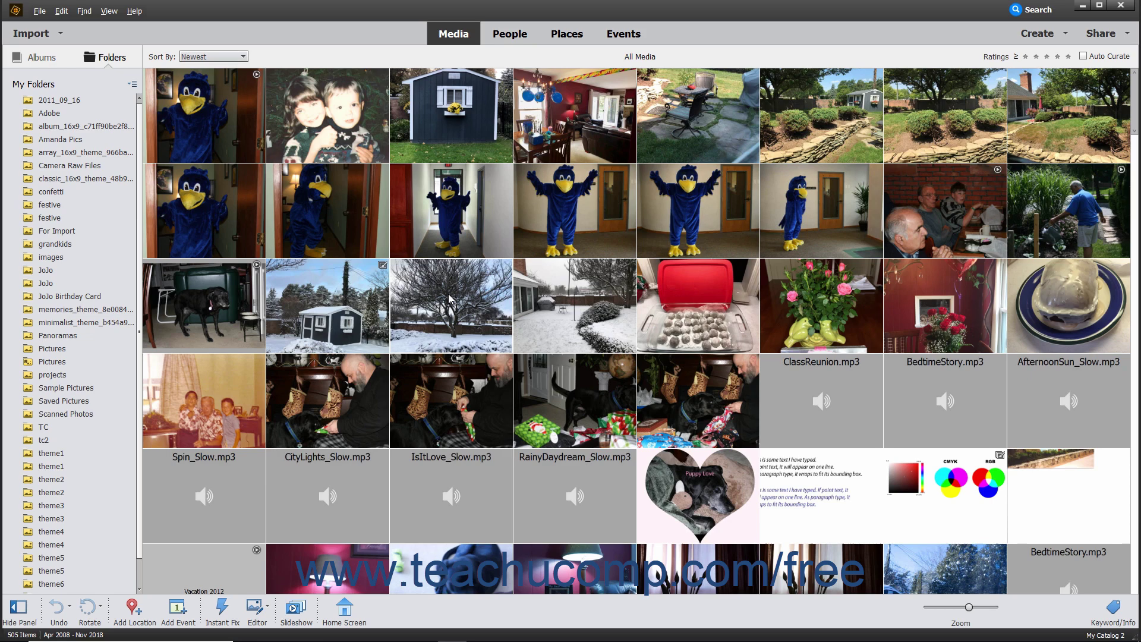
Step: Toggle View > Details on to show dates and ratings, then off for large thumbnails
click(110, 12)
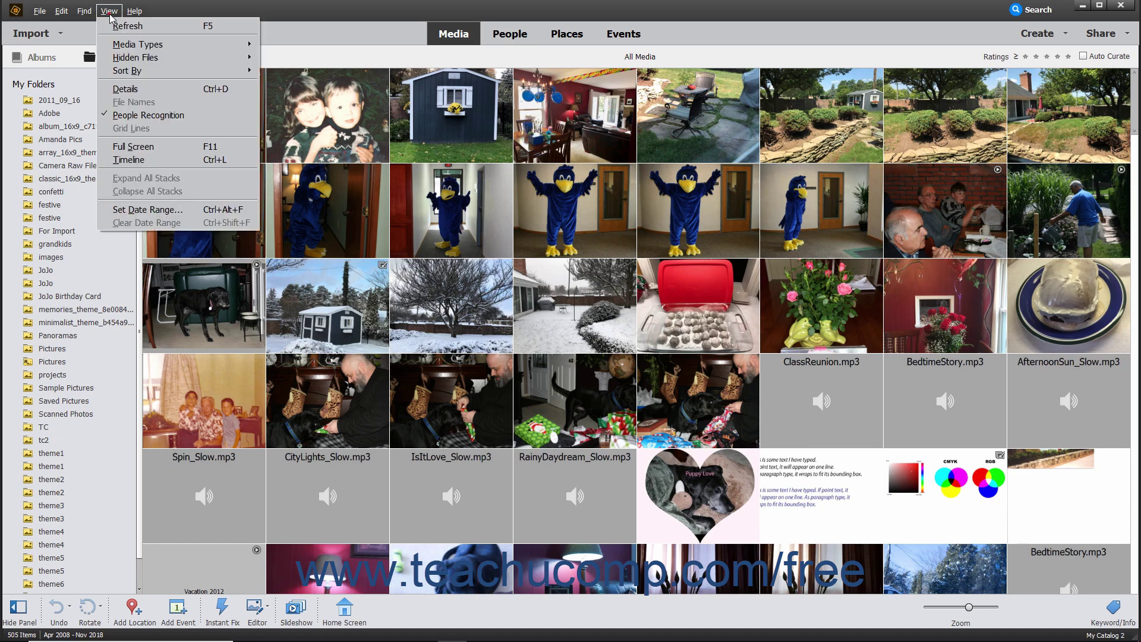
click(125, 88)
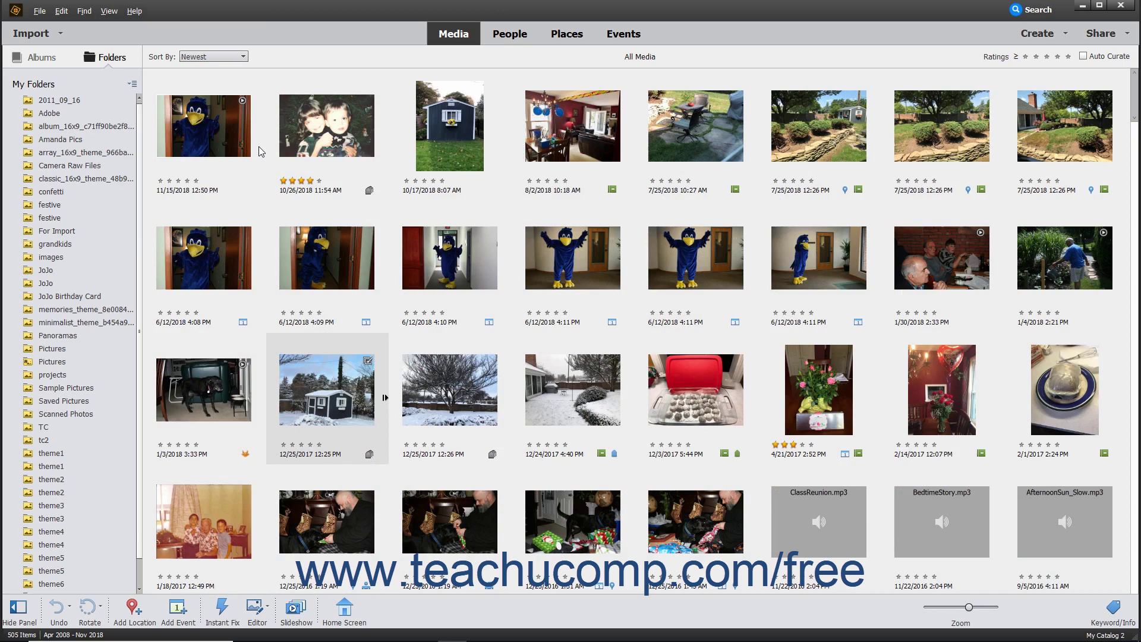
click(109, 11)
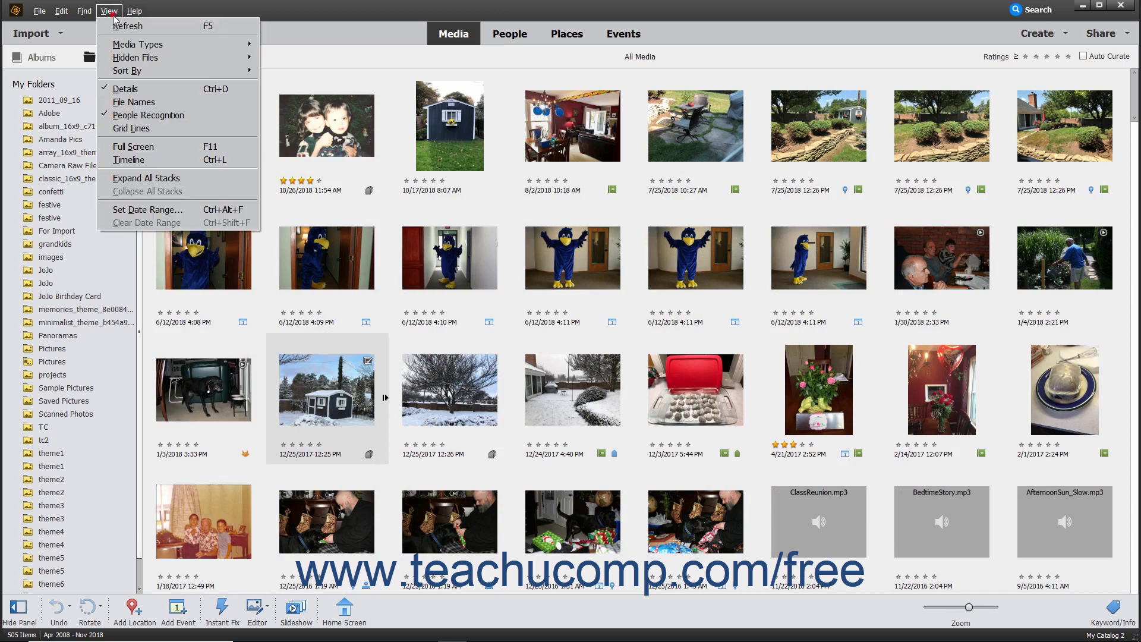
click(126, 89)
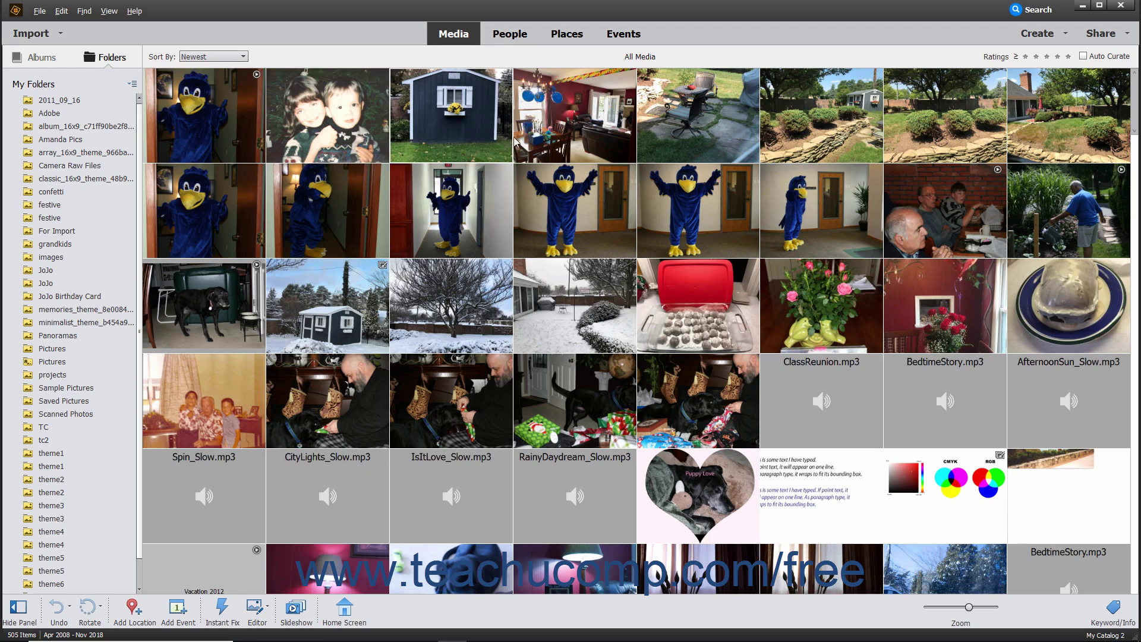
Step: Leave the People faces view and return to the All Media grid of 505 items
click(522, 37)
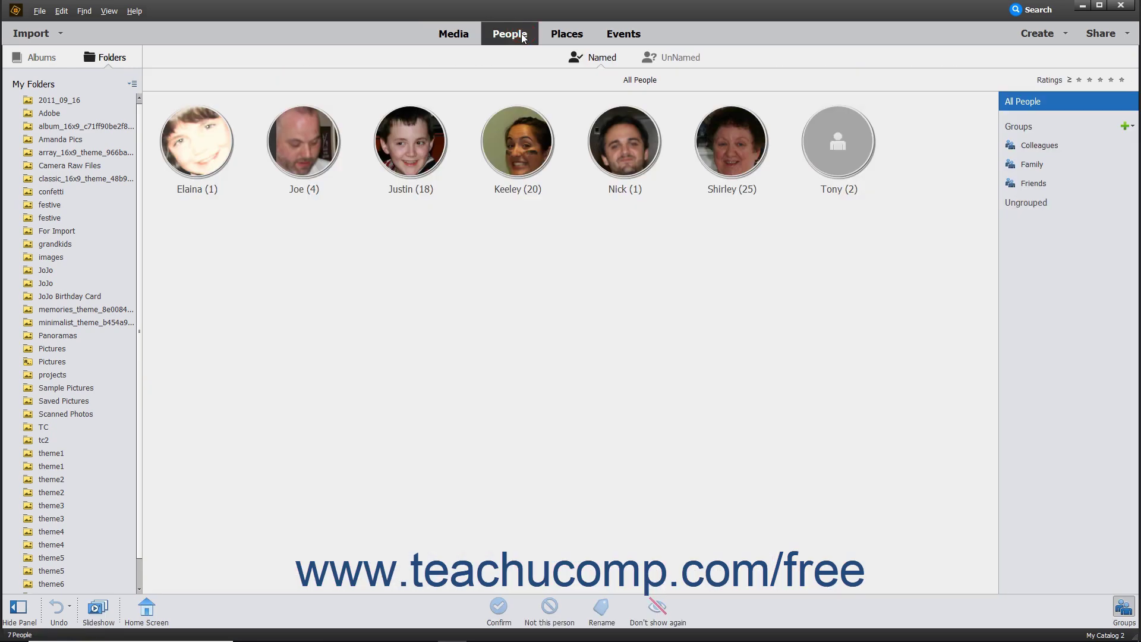
click(461, 37)
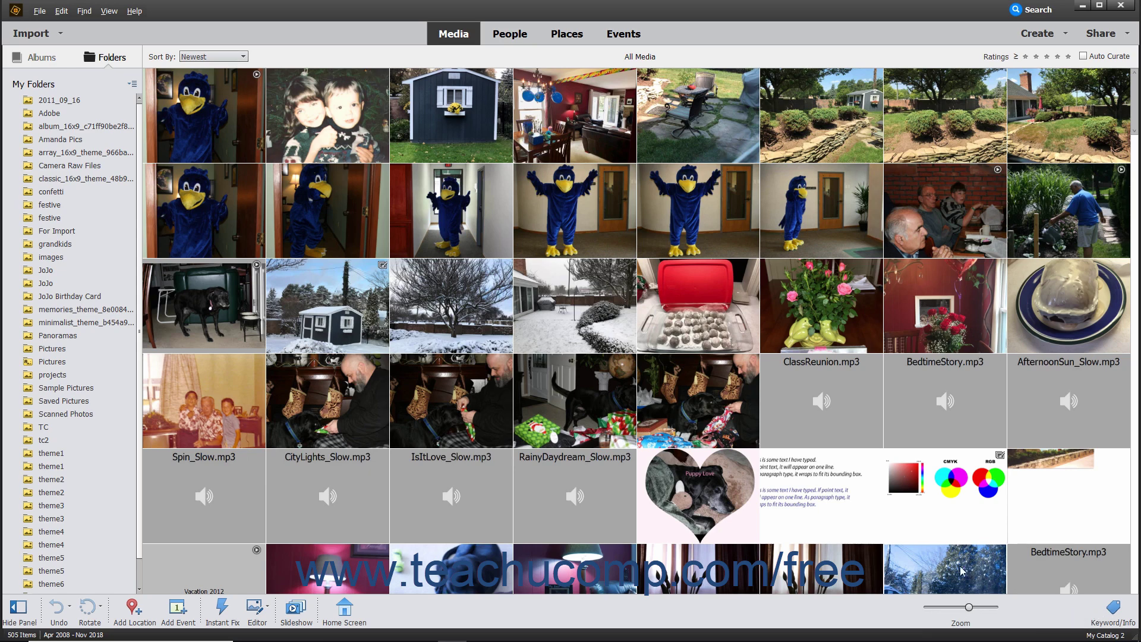
Step: Apply Smart Fix to the patio chairs photo in Instant Fix, save it, and finish
click(689, 126)
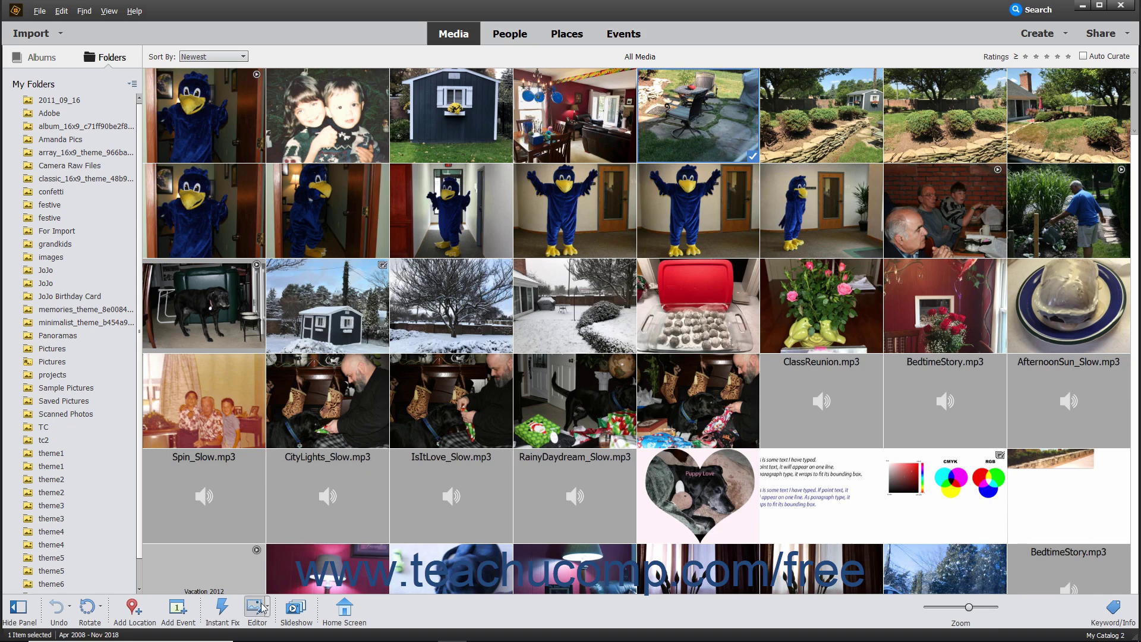
click(221, 617)
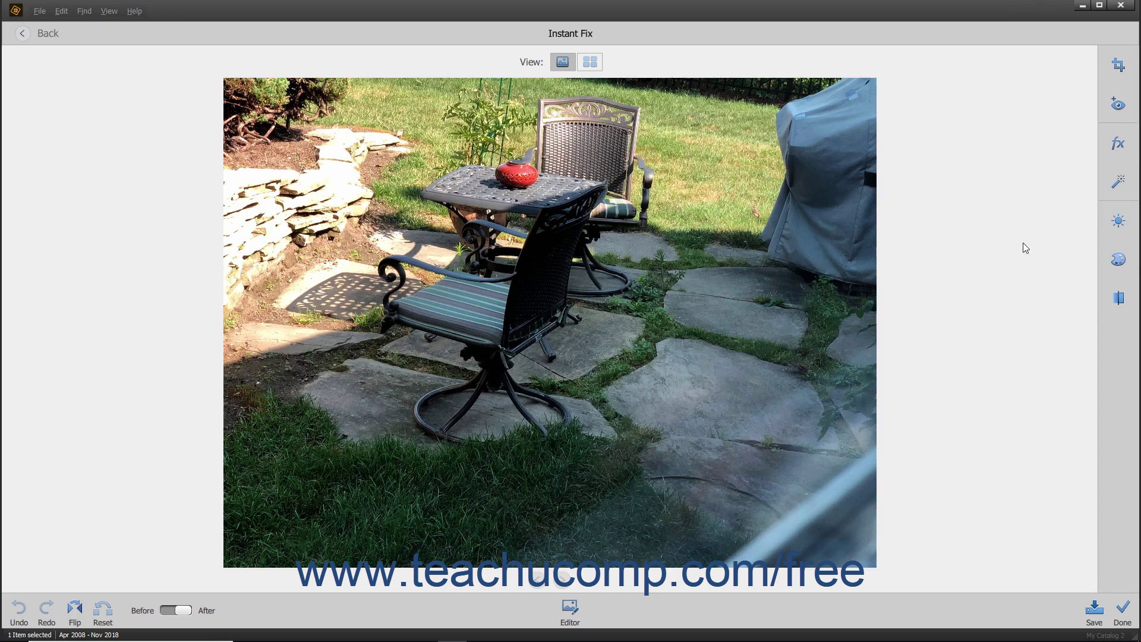
click(1116, 185)
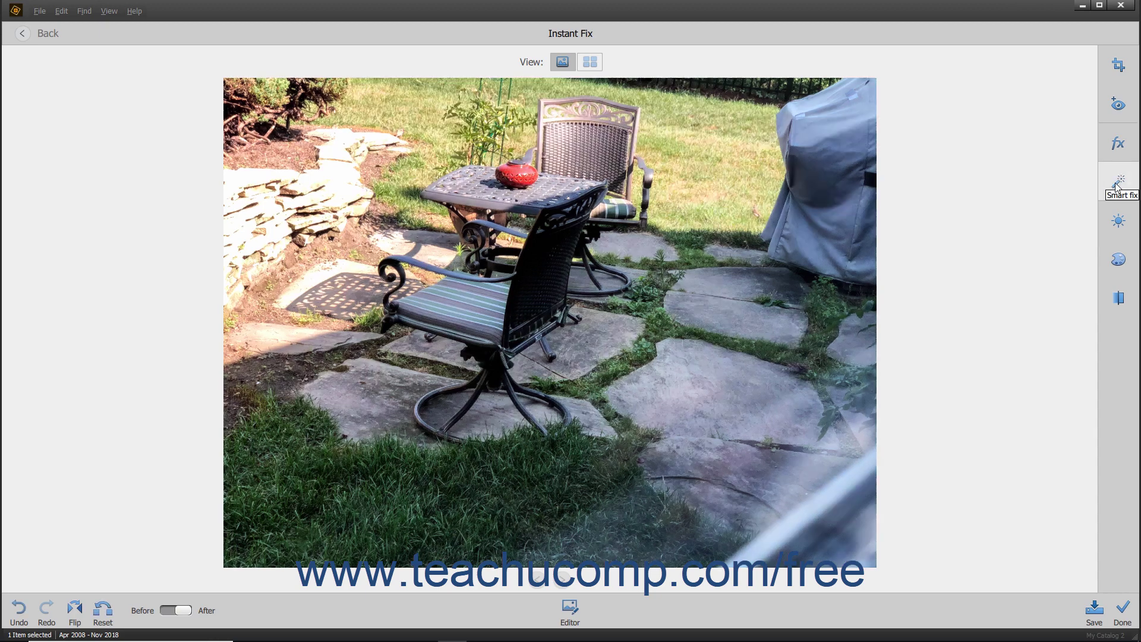
click(1095, 612)
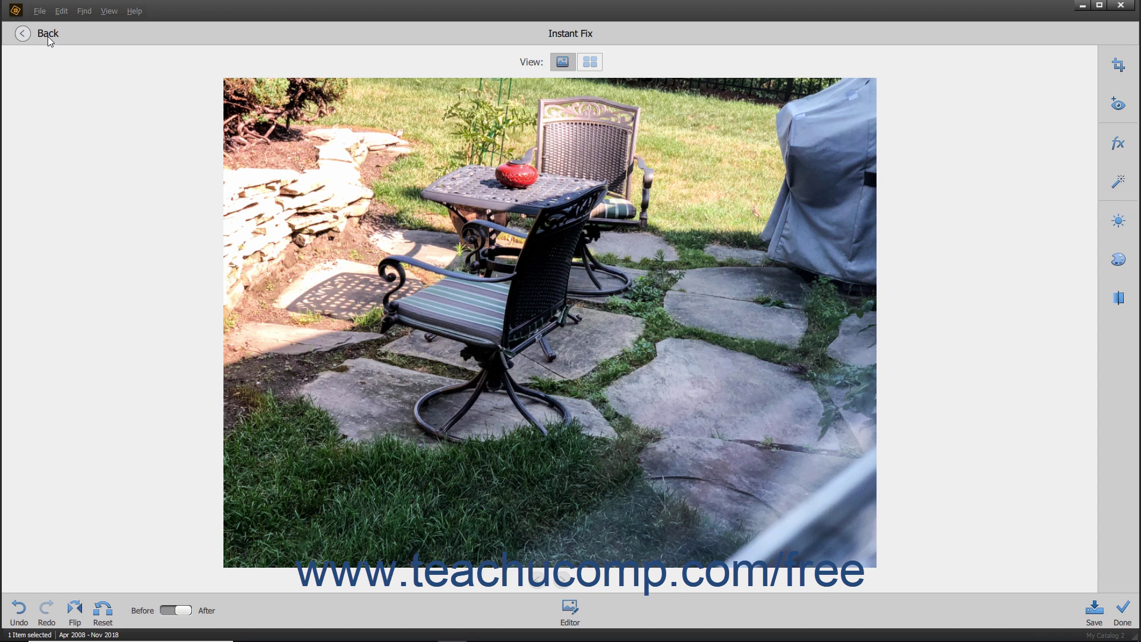
click(1122, 612)
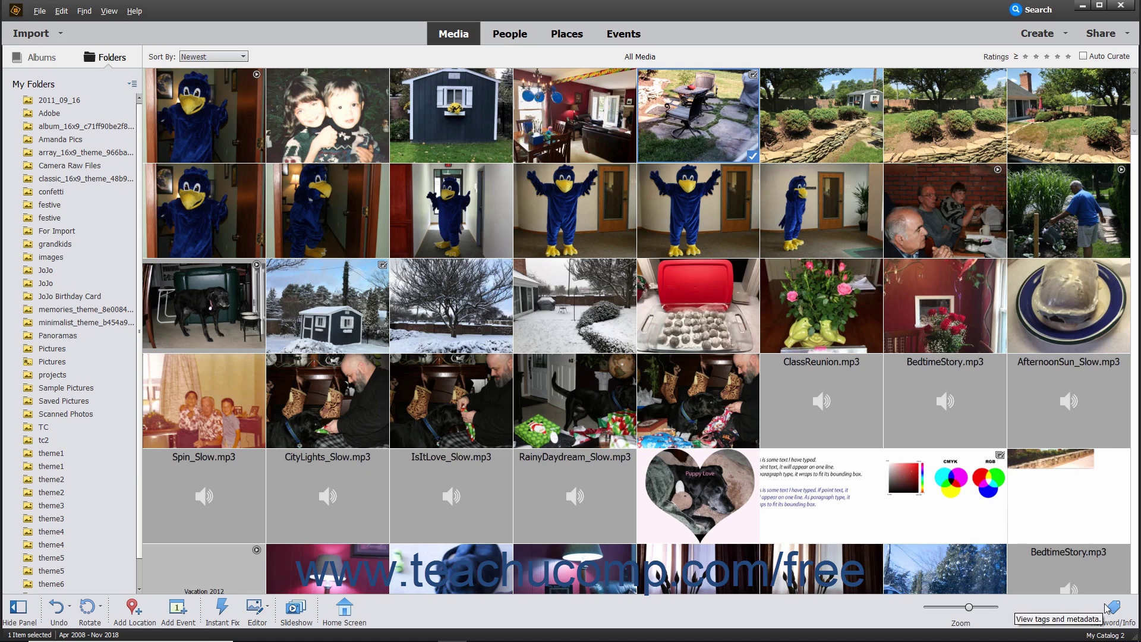
click(1106, 608)
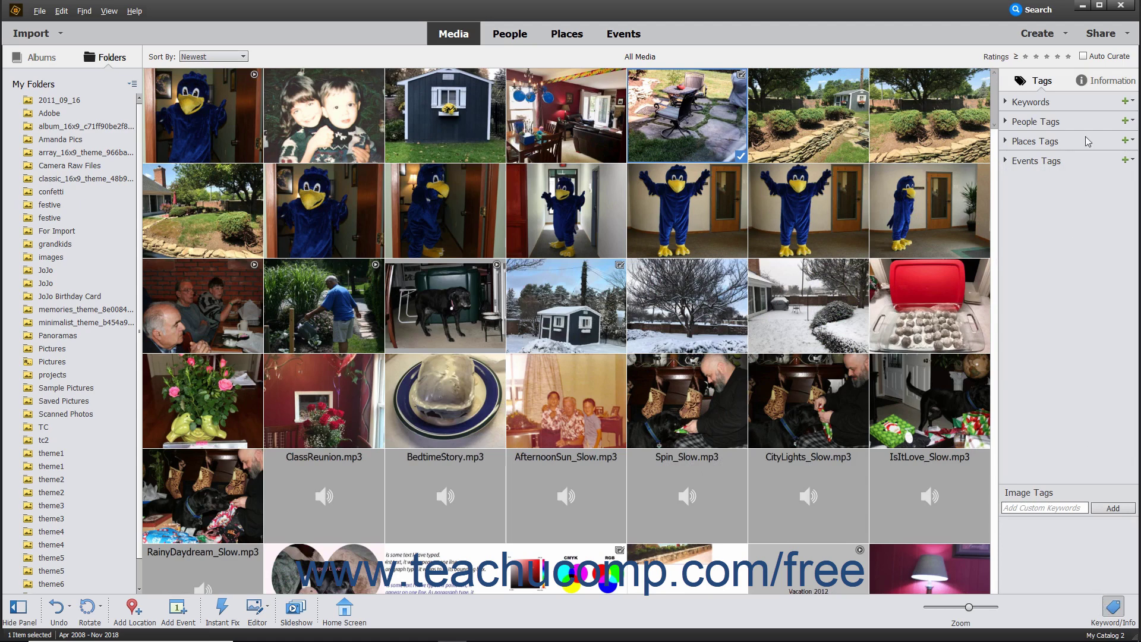
click(1092, 83)
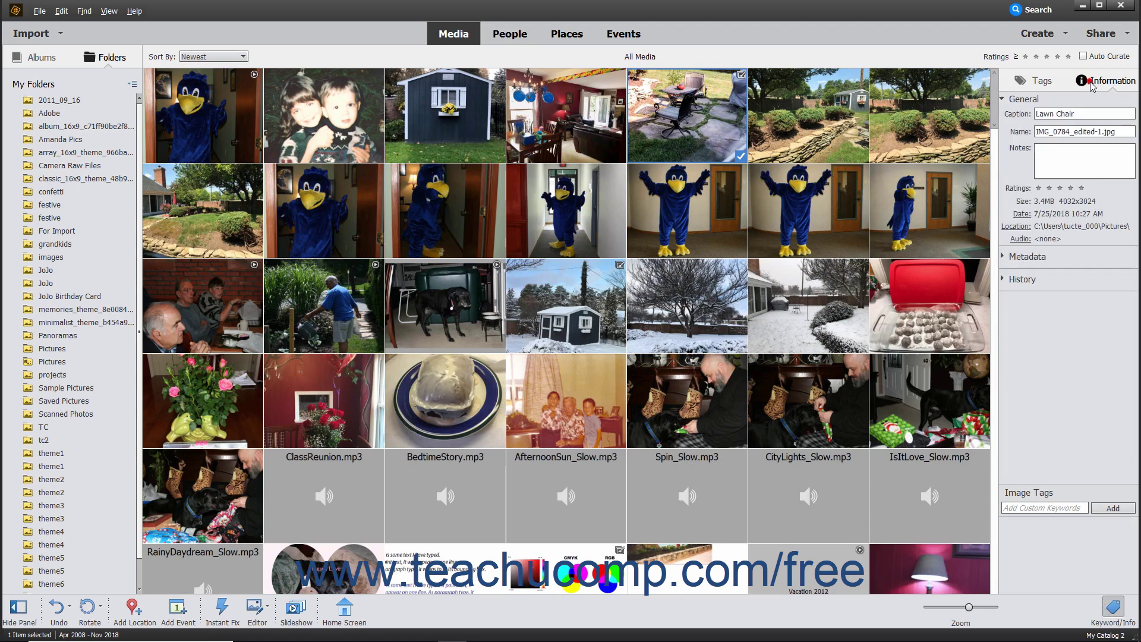
click(1044, 84)
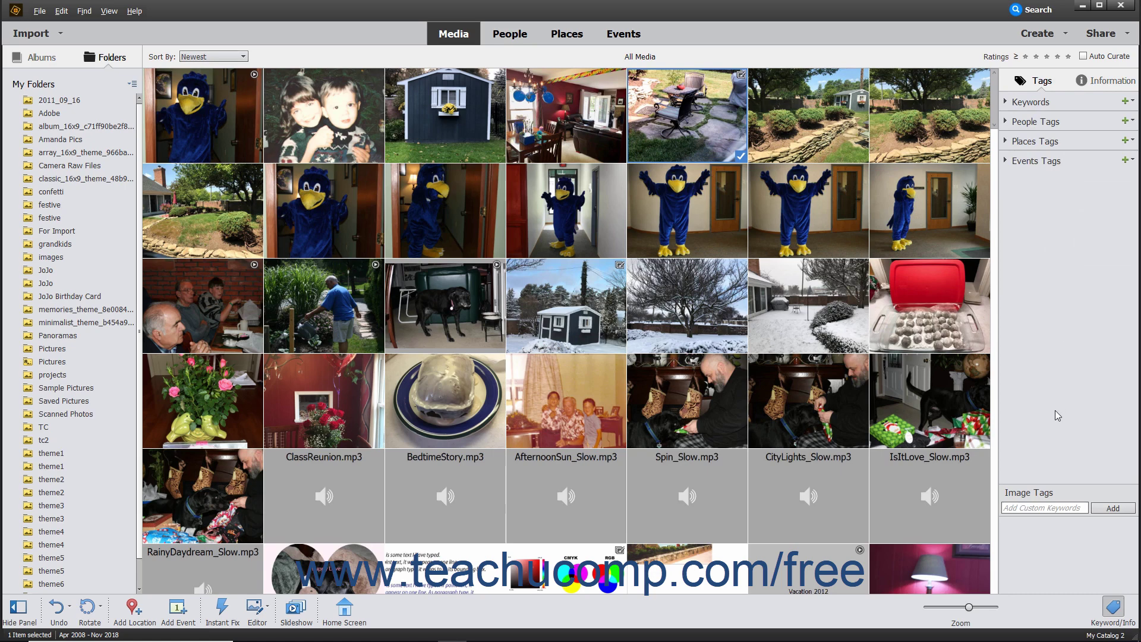
click(1109, 610)
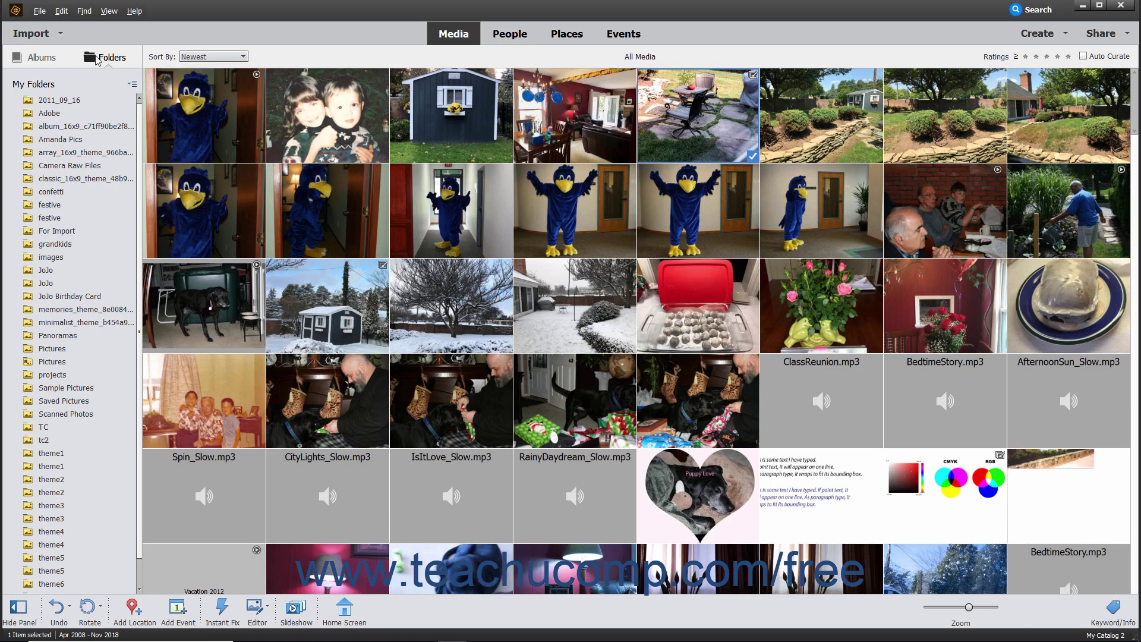
click(51, 61)
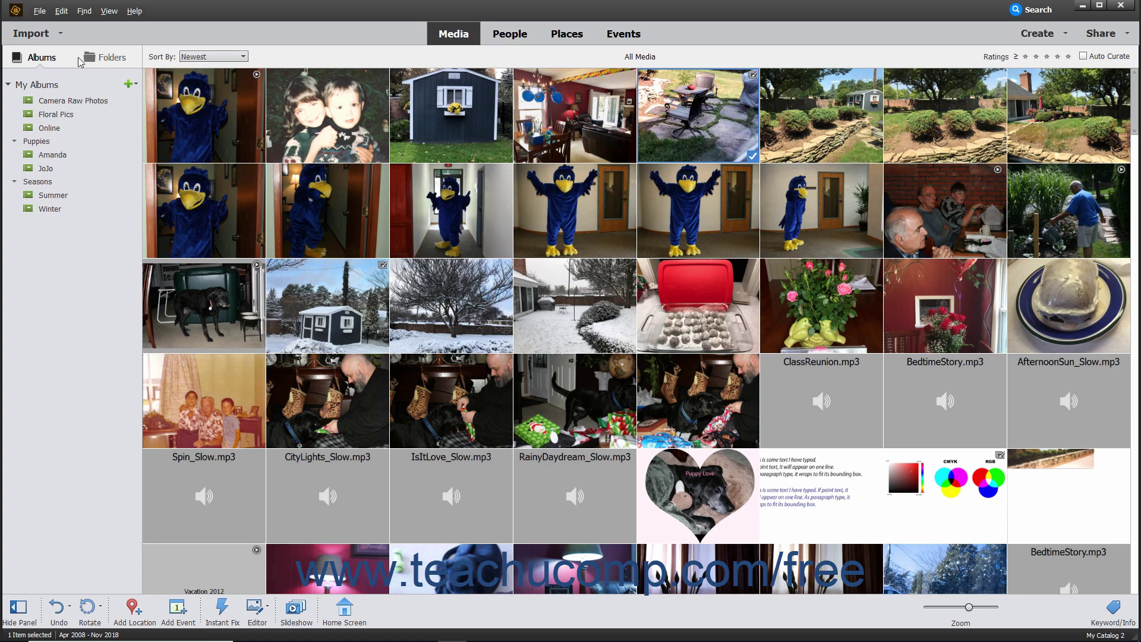
click(107, 59)
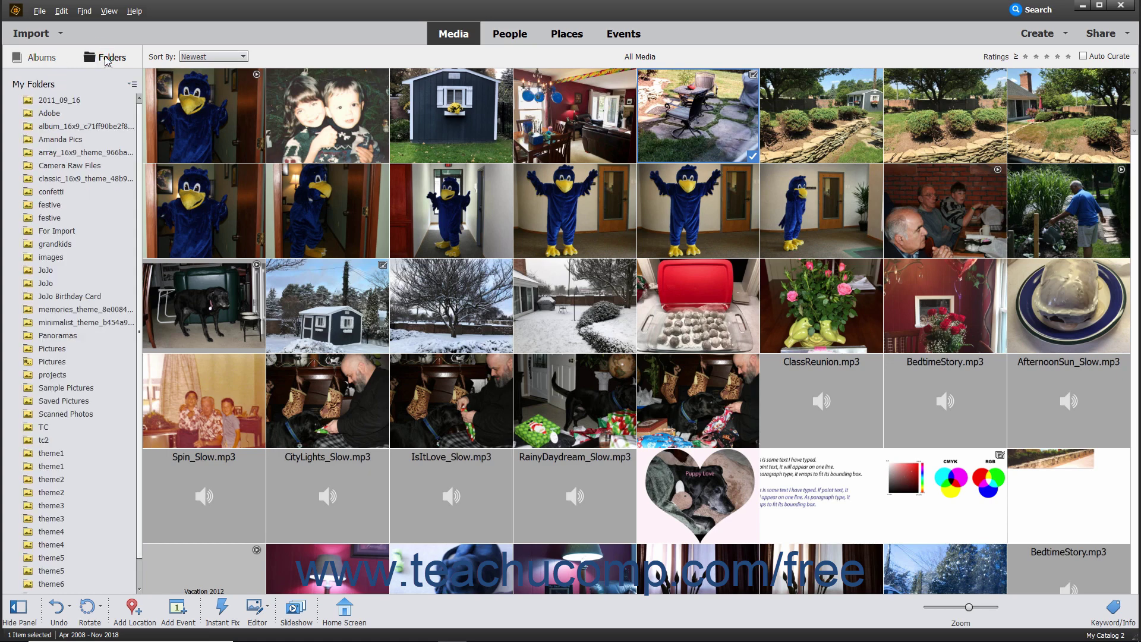